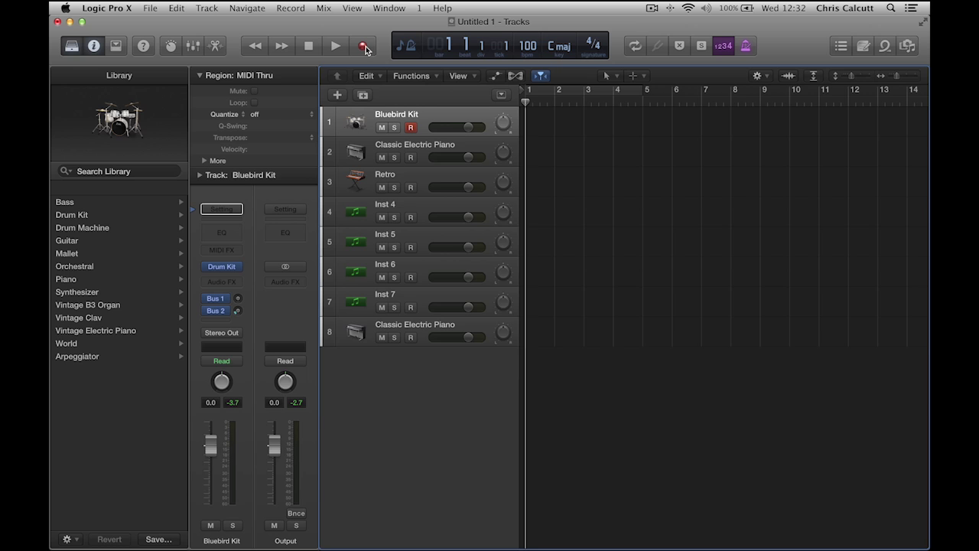
# - Start recording a take on the Bluebird Kit track from the control bar
pyautogui.click(363, 47)
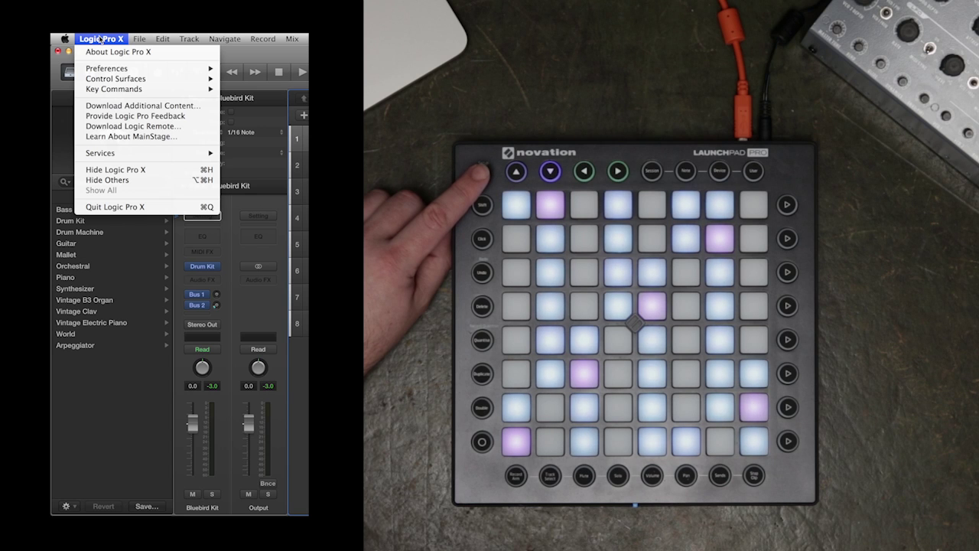
# - Open the Key Commands editor and search for 'select all'
pyautogui.moveTo(118, 91)
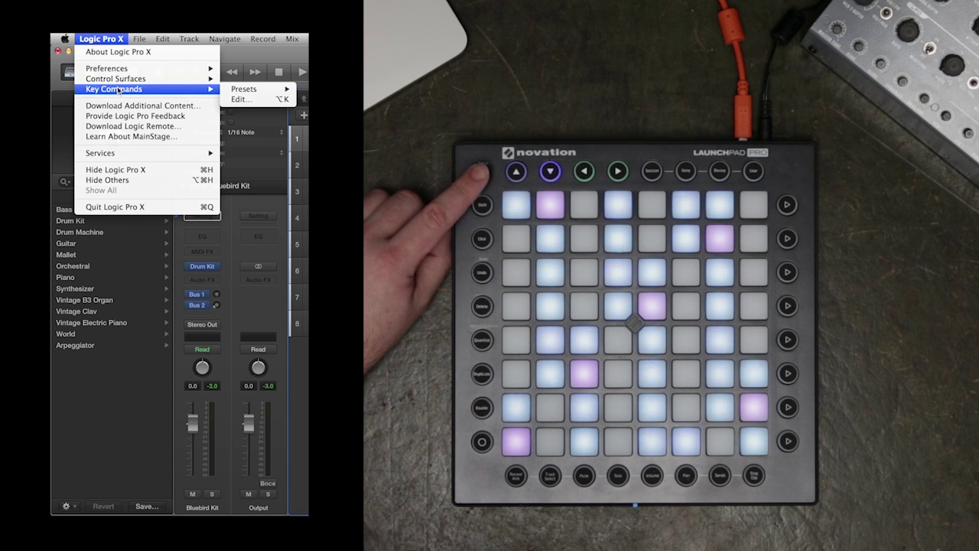
pyautogui.click(241, 100)
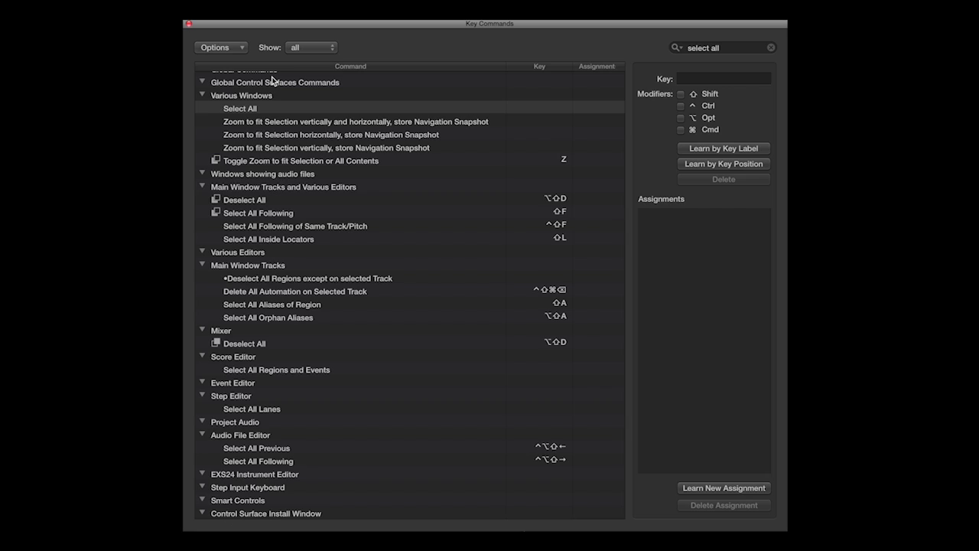
pyautogui.click(725, 48)
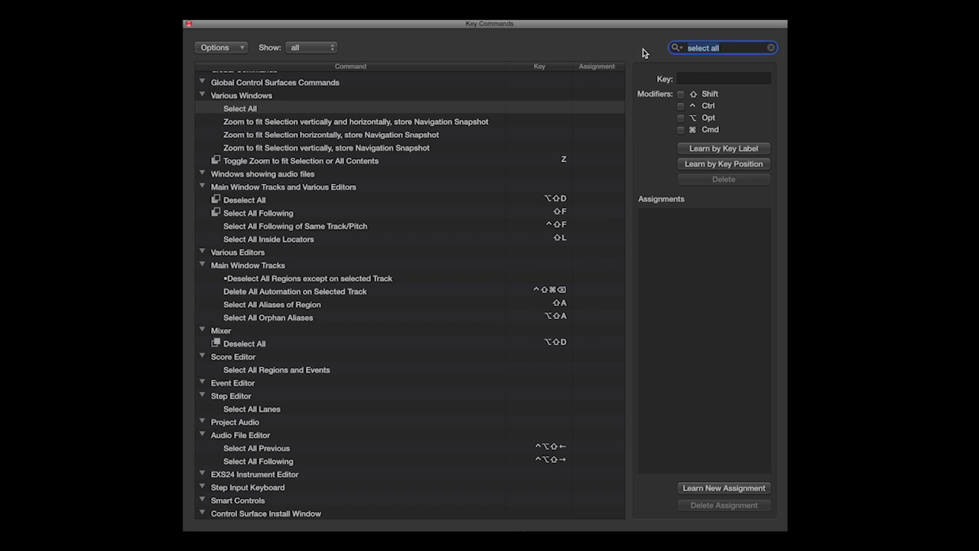
pyautogui.press('BackSpace')
pyautogui.write('sele')
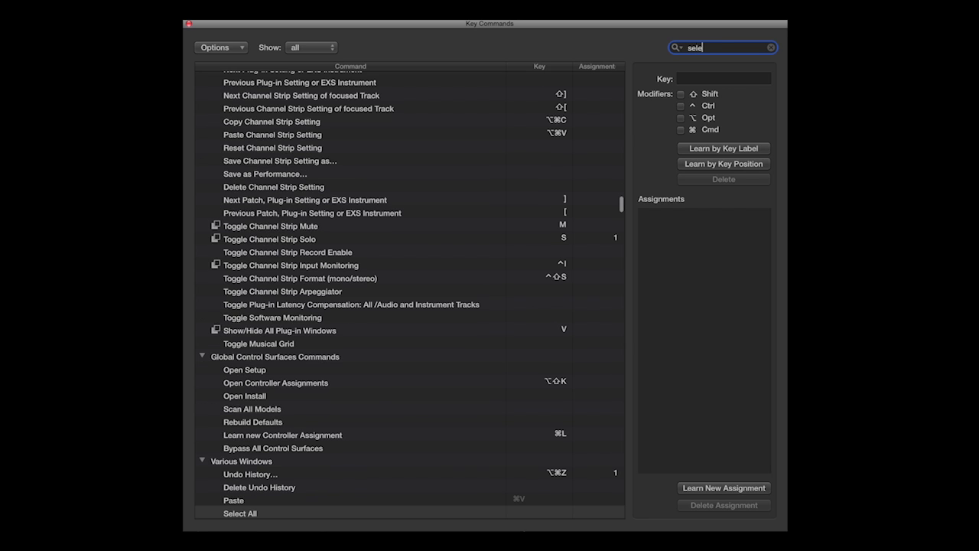
pyautogui.write('ct all')
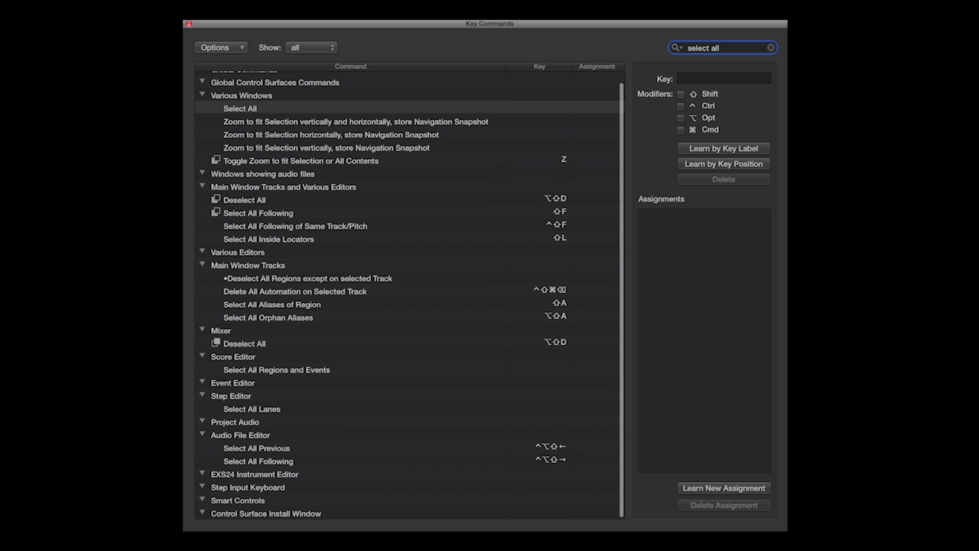
# - Learn the Launchpad's Control Change Ch 1, 80 as the Select All assignment
pyautogui.click(263, 110)
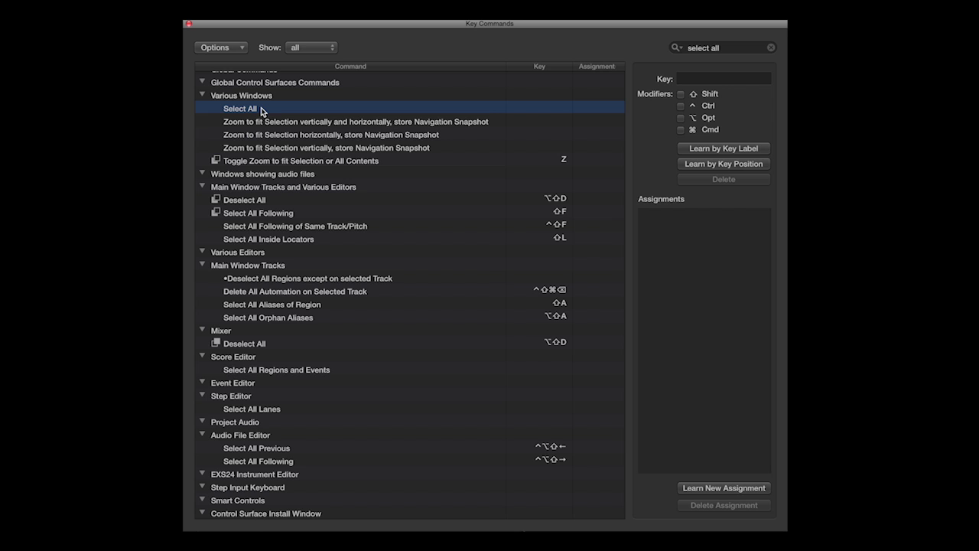
pyautogui.click(725, 488)
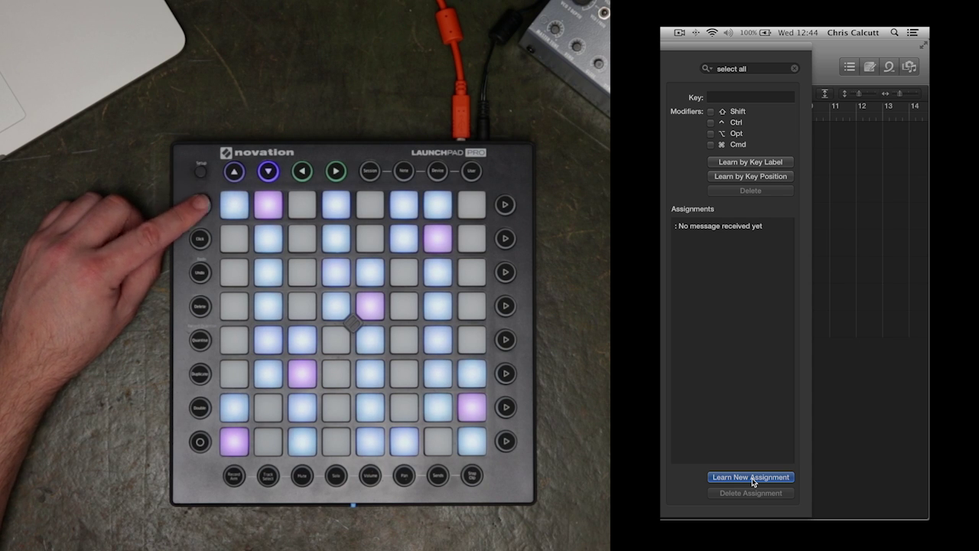
pyautogui.click(754, 479)
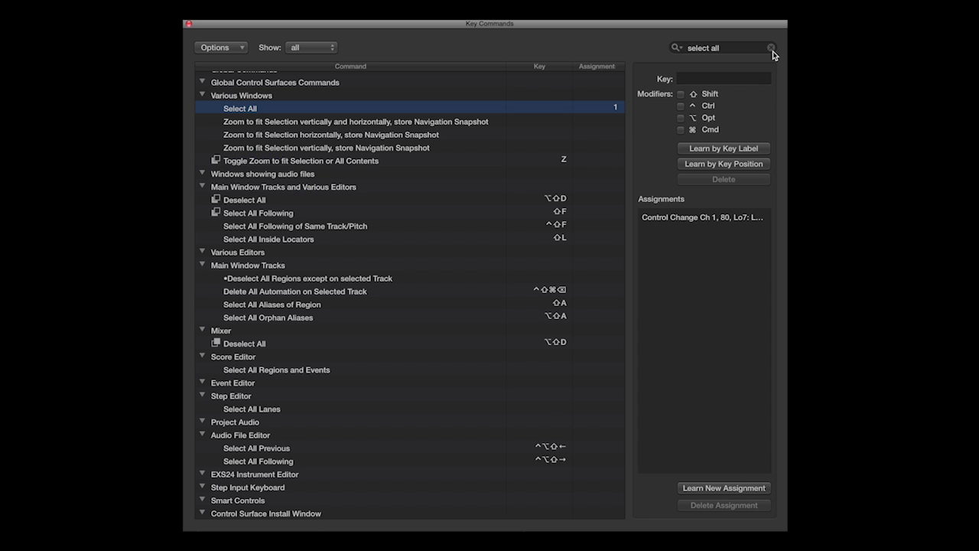
# - Search 'quantize' and learn Launchpad Control Change Ch 1, 40 for Quantize Selected Events
pyautogui.click(770, 48)
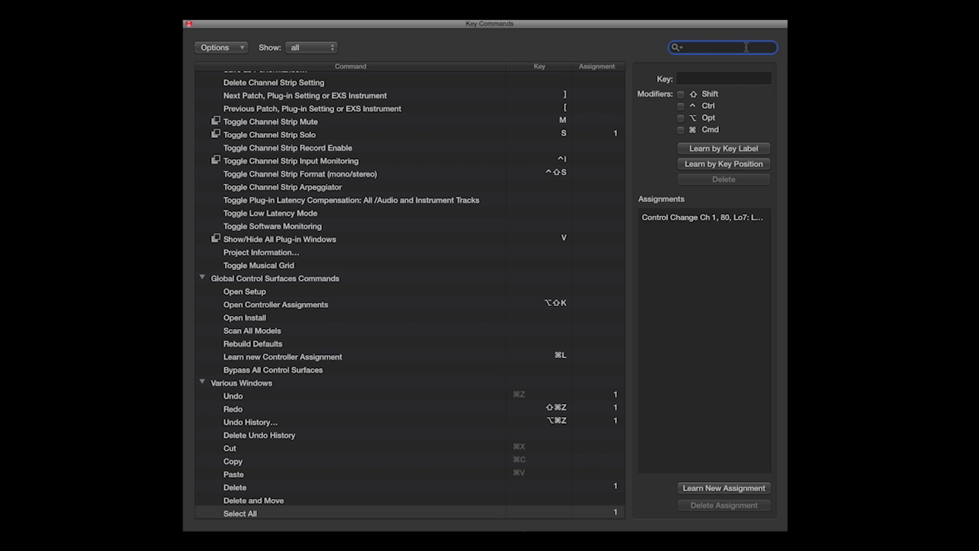
pyautogui.write('quanti')
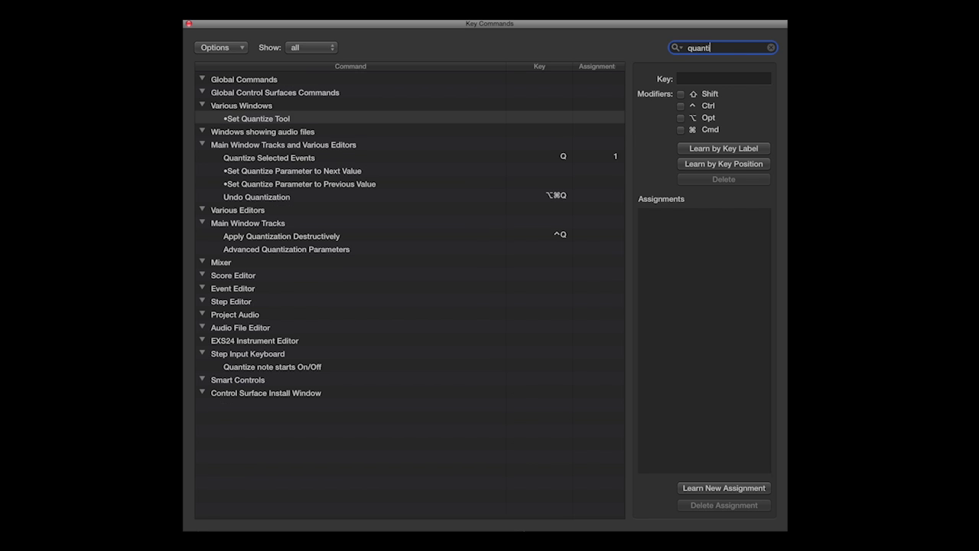
pyautogui.write('ze')
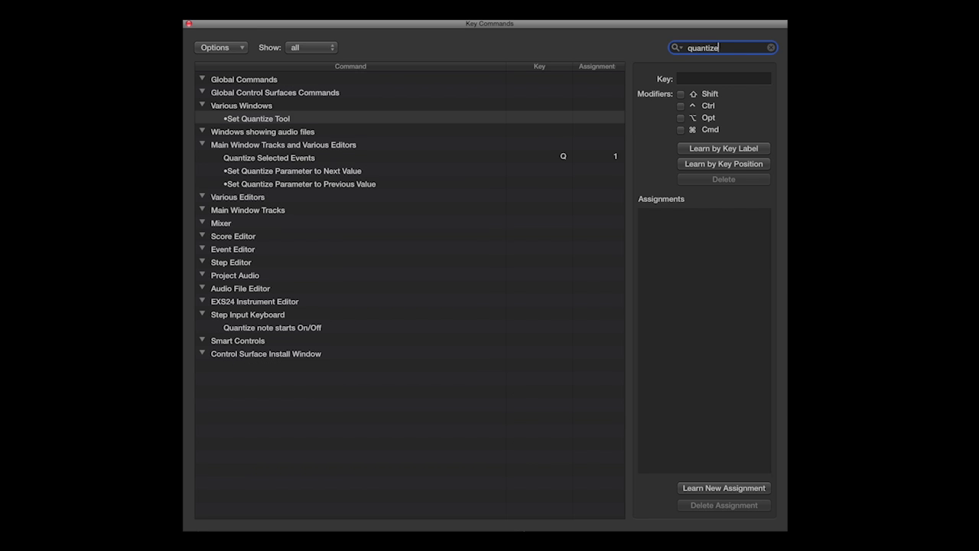
pyautogui.click(279, 161)
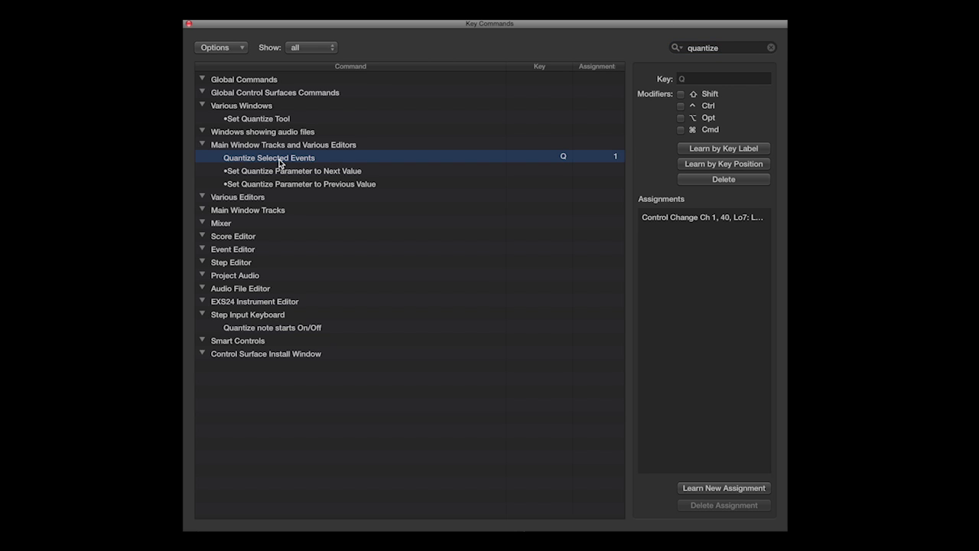
pyautogui.click(722, 490)
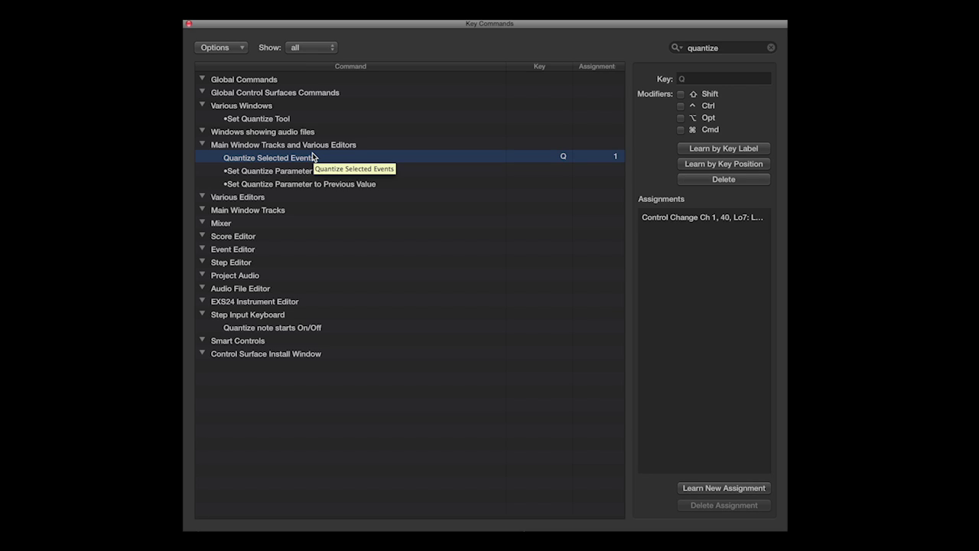
# - Search 'cycle' and learn Launchpad Control Change Ch 1, 20 as Cycle Mode's second assignment
pyautogui.click(770, 48)
pyautogui.click(771, 48)
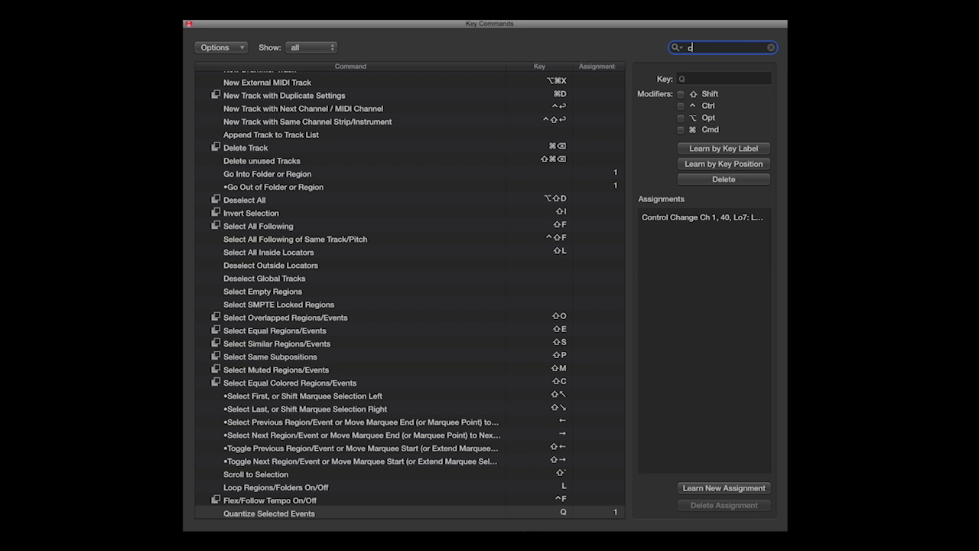
pyautogui.write('cycle')
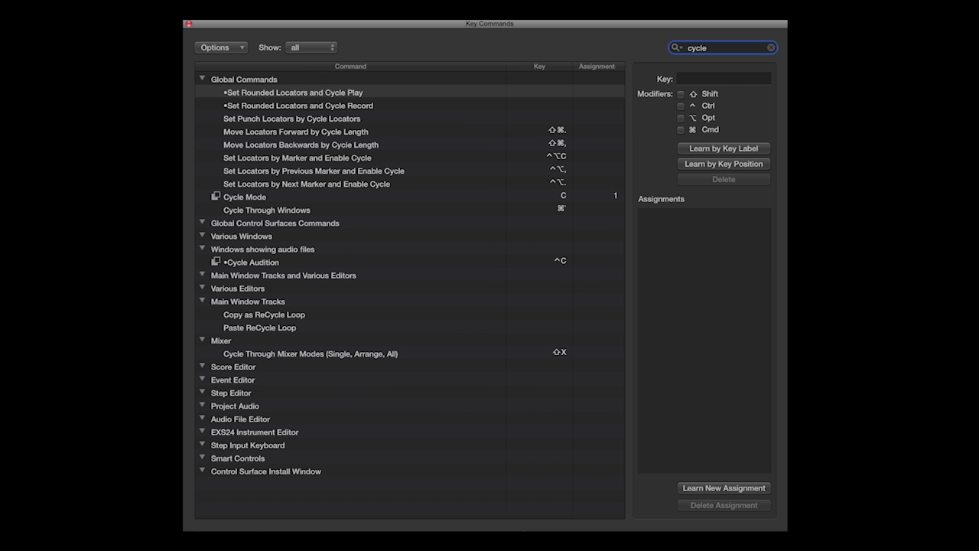
pyautogui.click(263, 199)
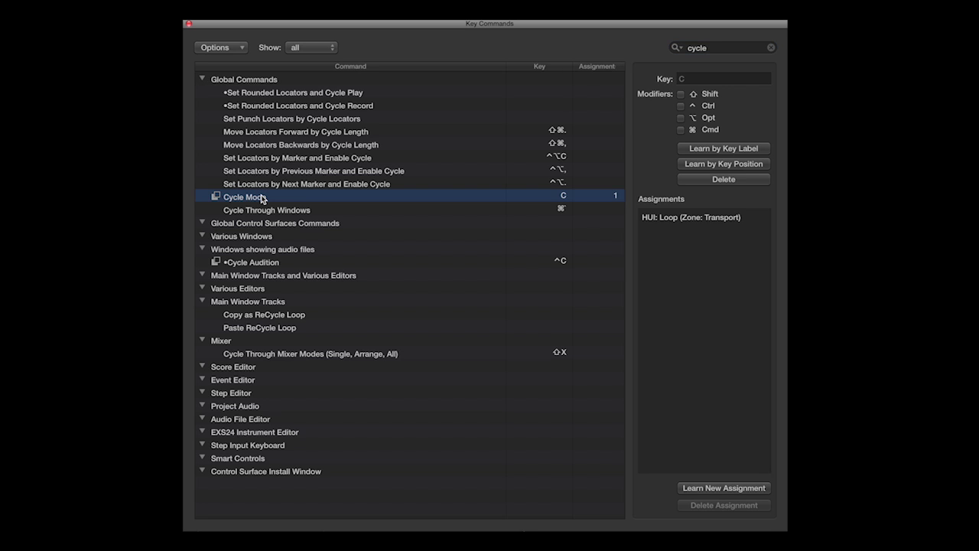
pyautogui.click(714, 489)
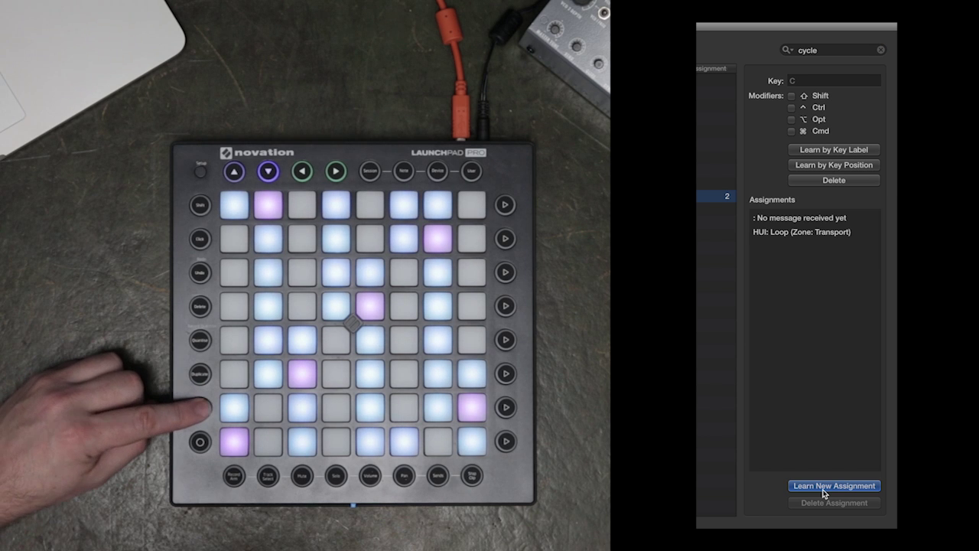
pyautogui.click(823, 493)
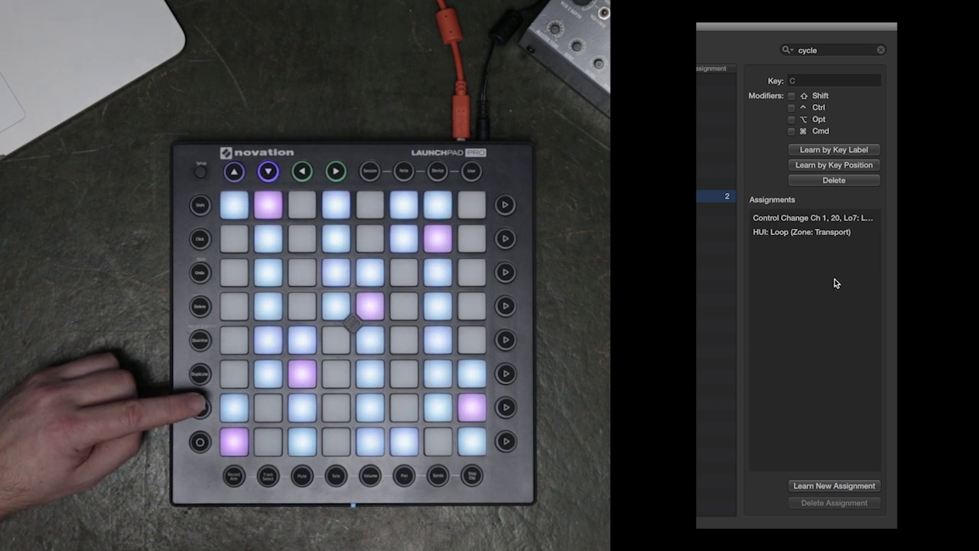
pyautogui.click(880, 48)
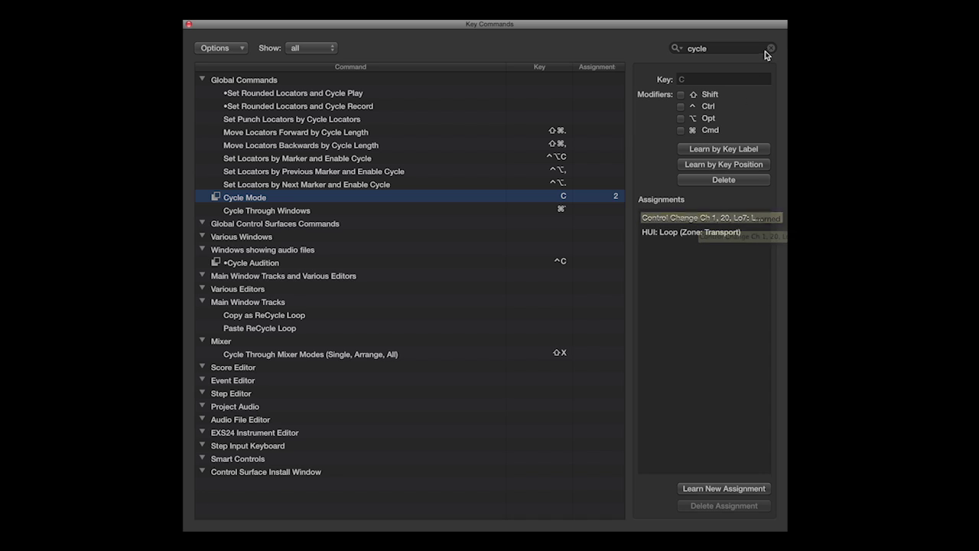
# - Search the key commands for 'zoom' and select Zoom Horizontal Out in the list
pyautogui.click(771, 47)
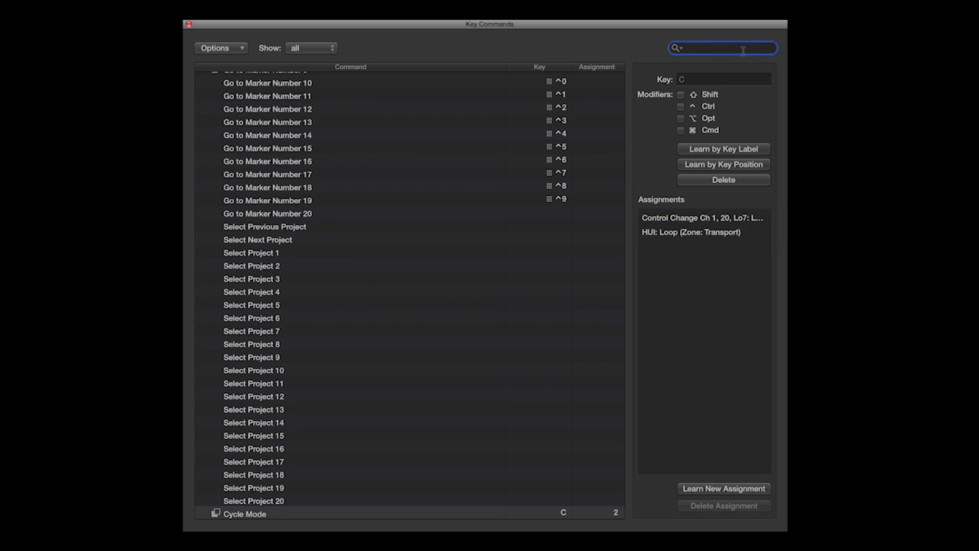
pyautogui.write('zoom')
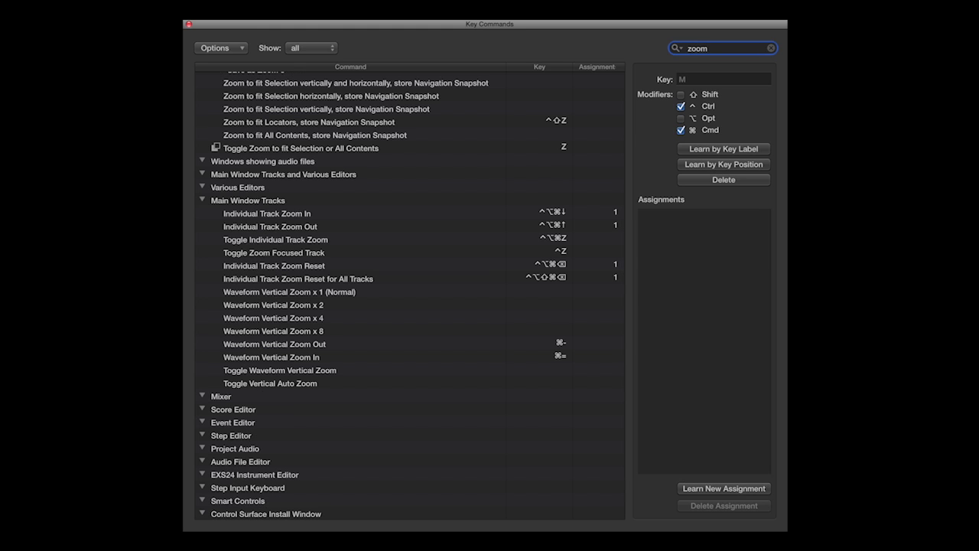
pyautogui.scroll(5, 354, 186)
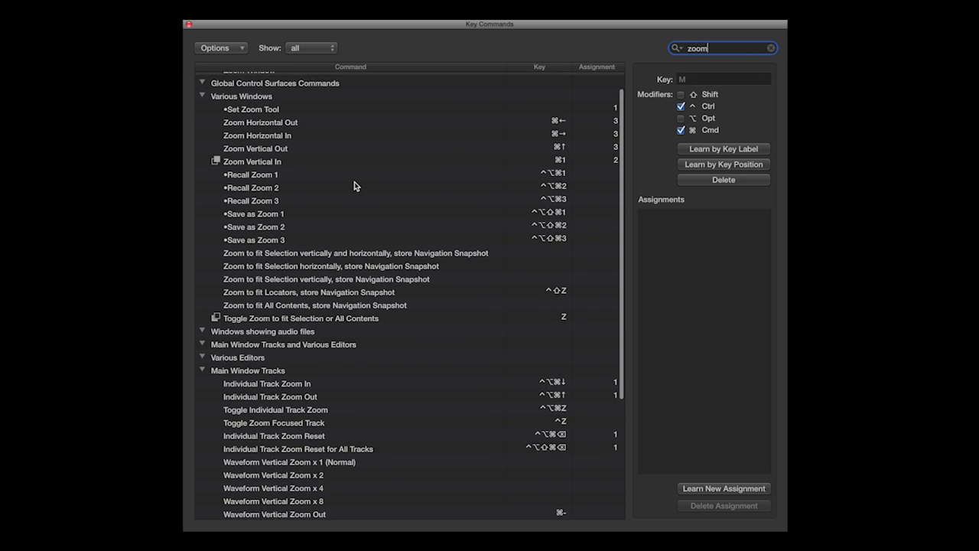
pyautogui.click(269, 143)
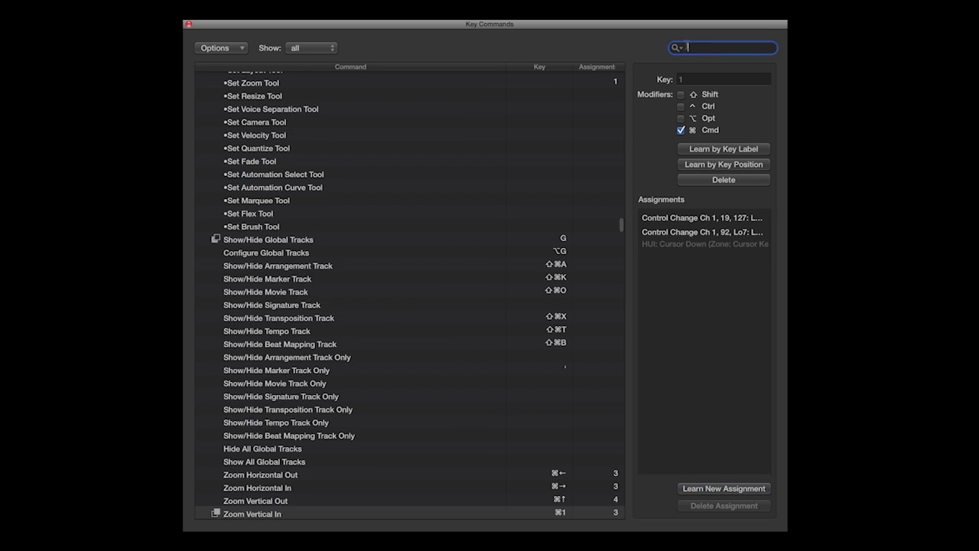
# - Enter 'recor' in the Key Commands search to list the Record commands
pyautogui.write('recor')
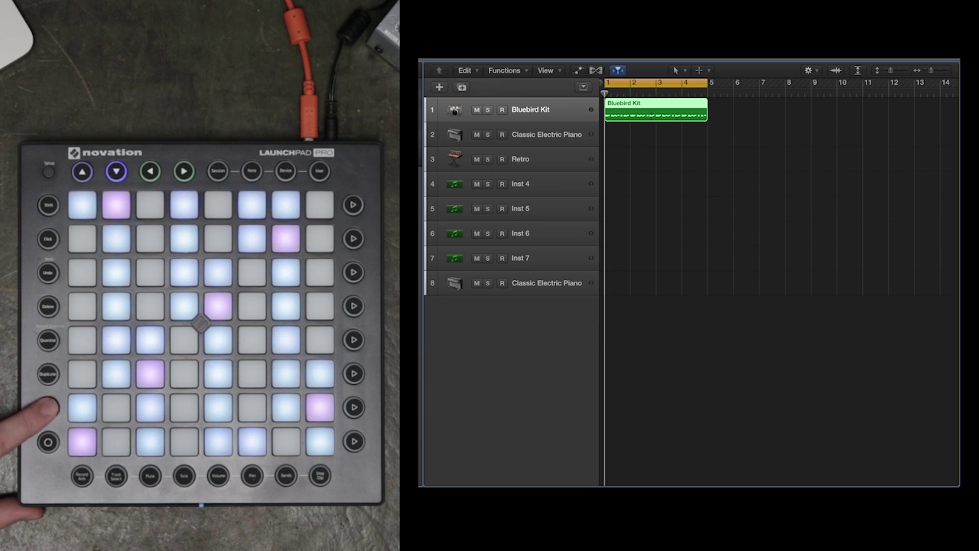
# - Open the Bluebird Kit region in the Piano Roll and select all 53 notes with Cmd+A
pyautogui.doubleClick(639, 104)
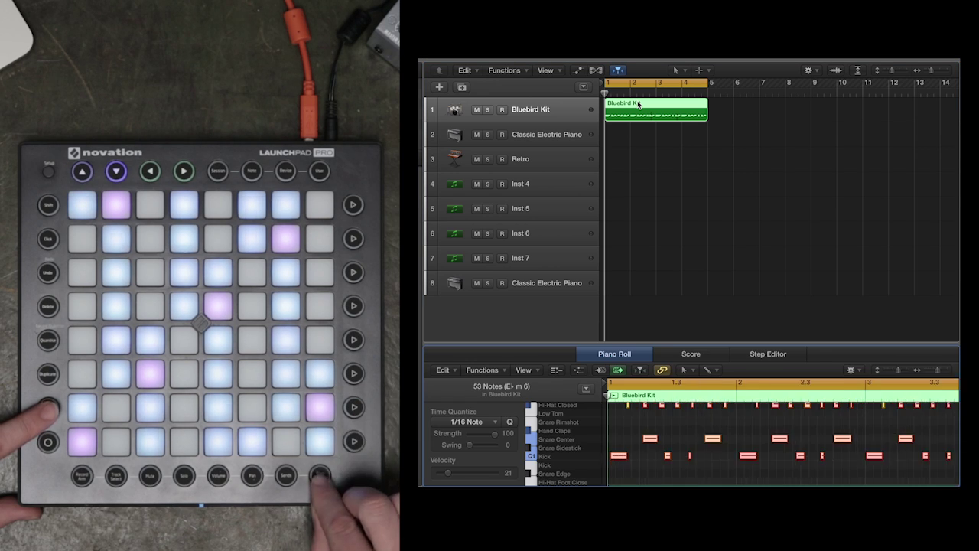
pyautogui.scroll(3, 726, 455)
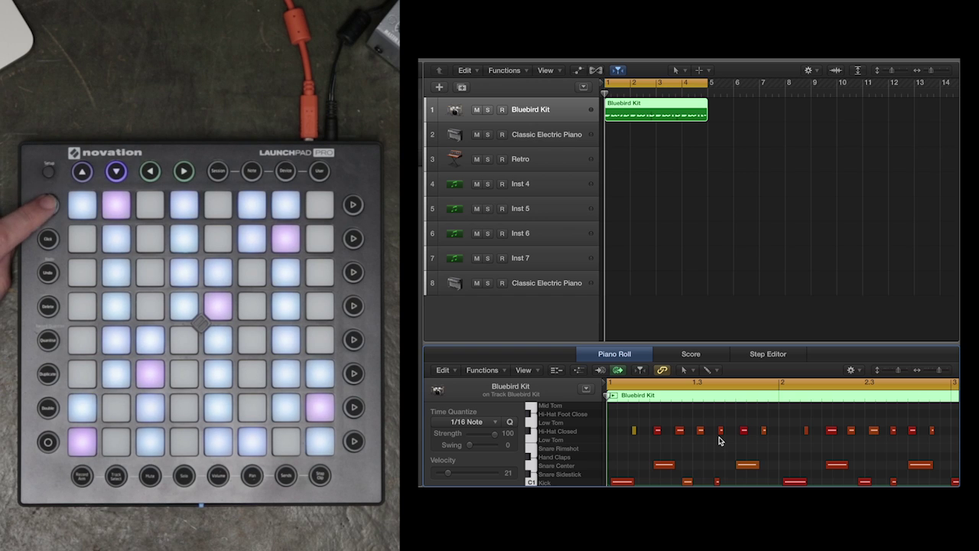
pyautogui.press('super+a')
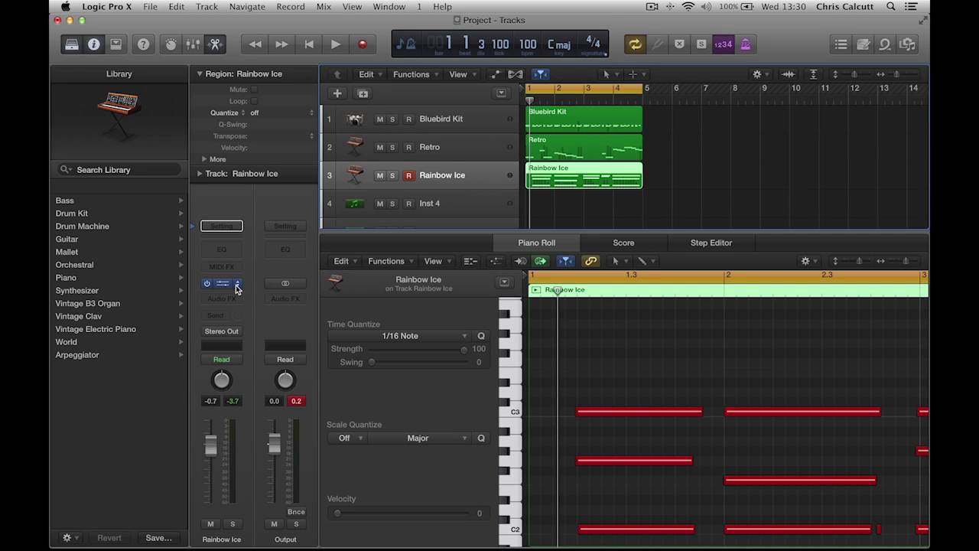
# - Open the Rainbow Ice Retro Synth and enter Cmd+L learn mode for the filter cutoff
pyautogui.click(221, 286)
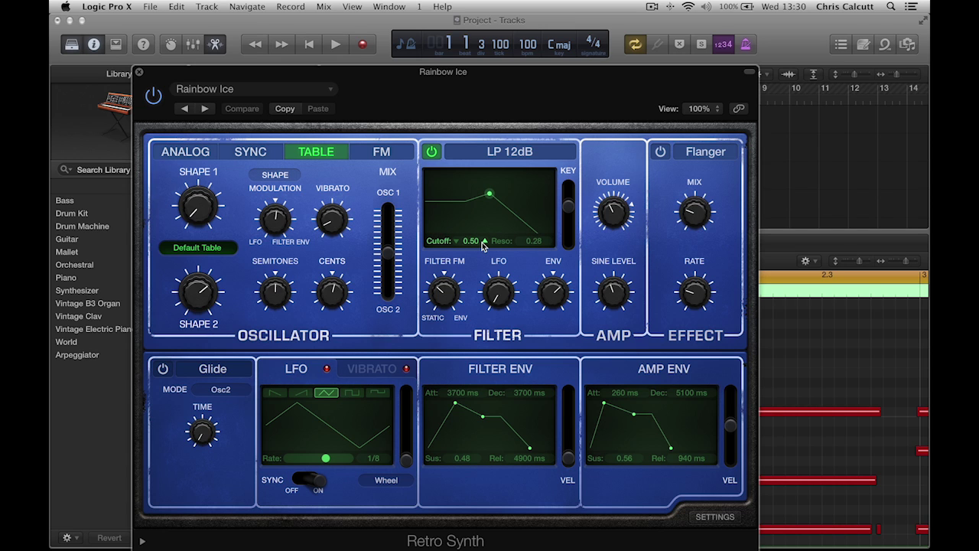
pyautogui.press('super+l')
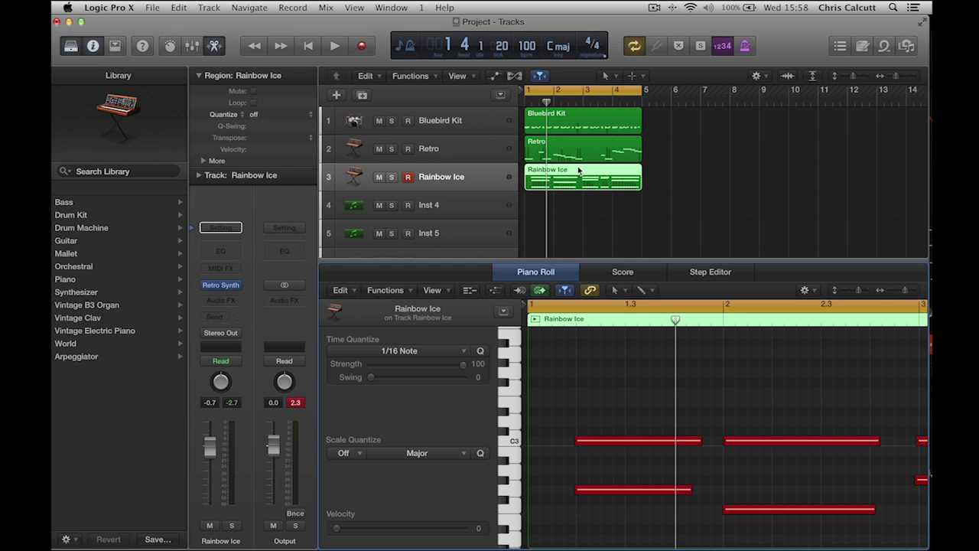
# - Replace the Piano Roll with the Mixer below the tracks using X
pyautogui.press('x')
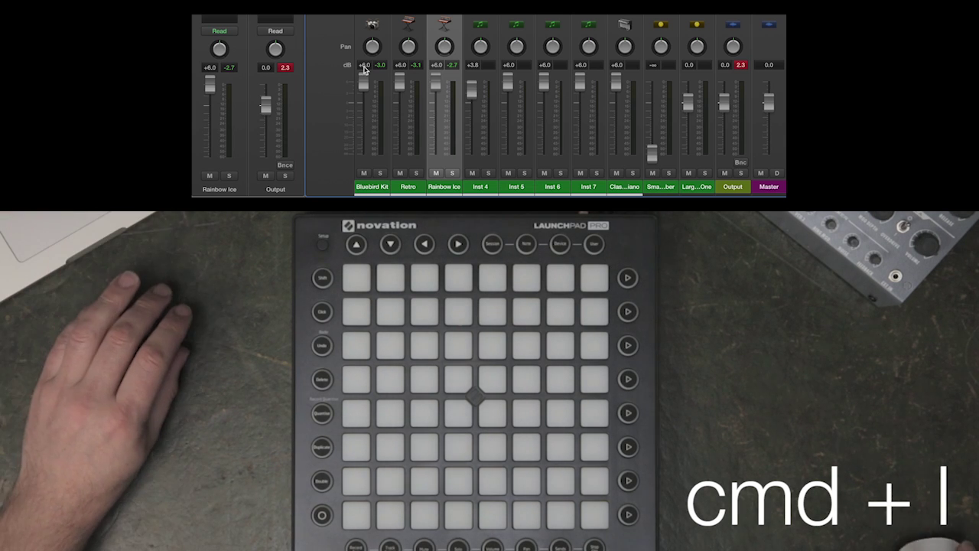
# - Use Cmd+L learn mode to link channel faders to Launchpad pad columns, then exit
pyautogui.press('super+l')
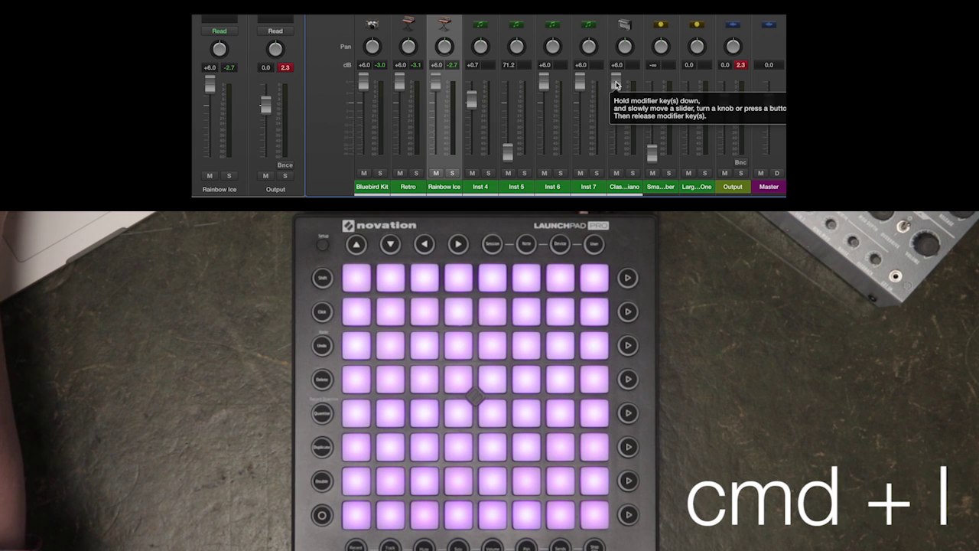
pyautogui.press('cmd+l')
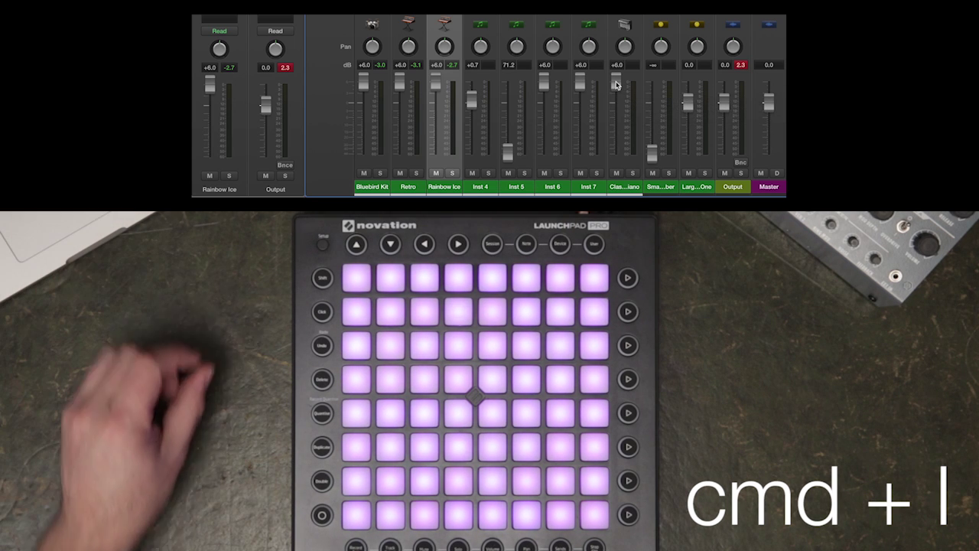